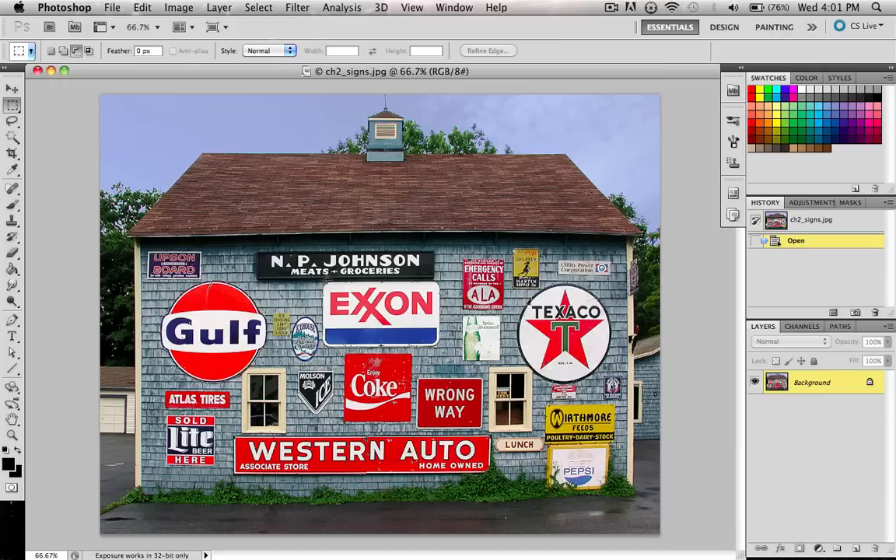
Activate the Clone Stamp tool rather than the Pattern Stamp tool.
{"action": "left_click", "coordinate": [11, 88]}
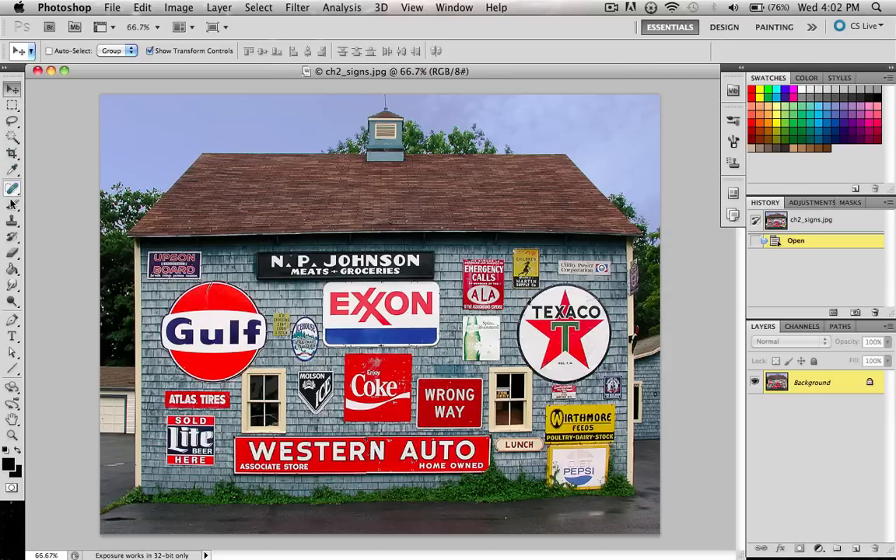
{"action": "left_click", "coordinate": [13, 222]}
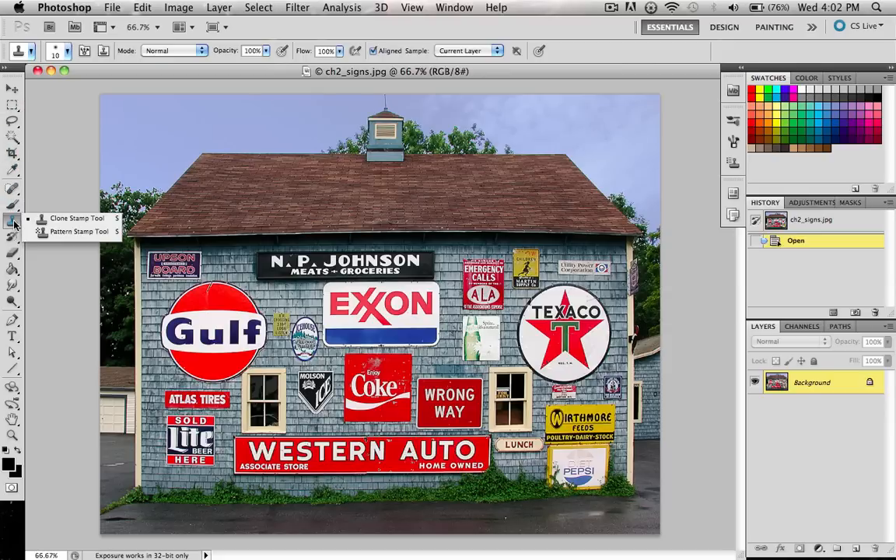
{"action": "left_click", "coordinate": [9, 90]}
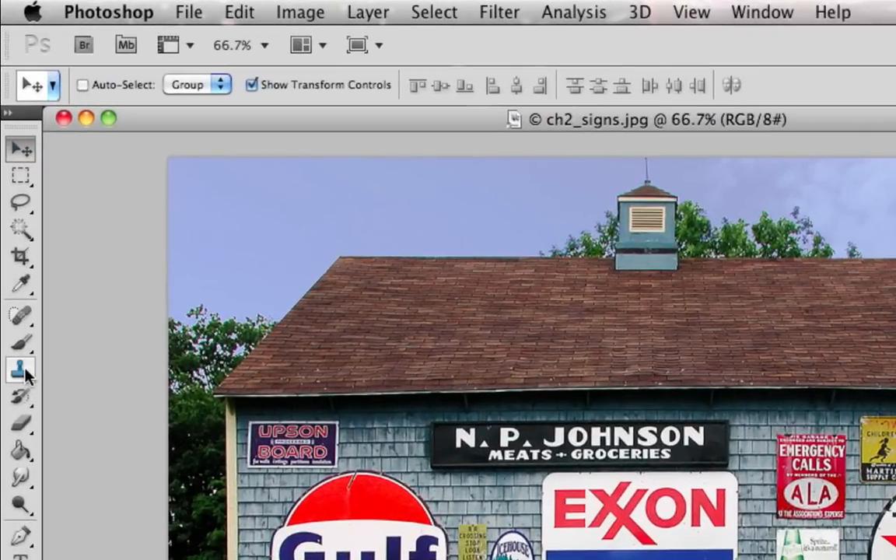
{"action": "left_click", "coordinate": [25, 374]}
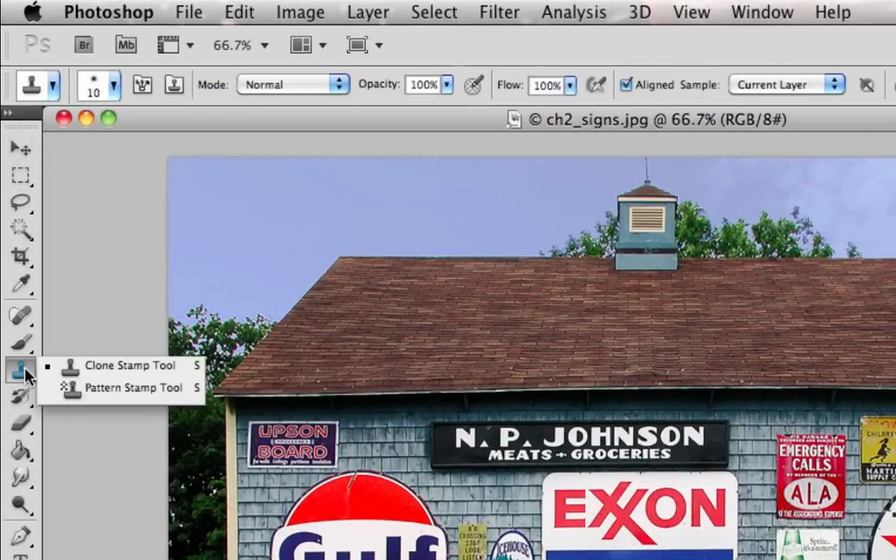
{"action": "left_click", "coordinate": [131, 374]}
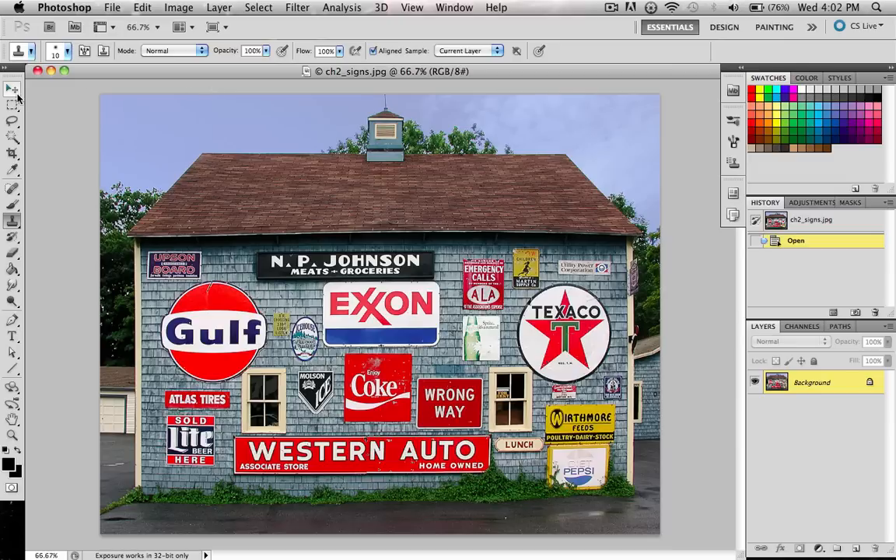
Examine the trees around the cupola above the roof ridge, ending at 200% magnification in an enlarged document window.
{"action": "left_click", "coordinate": [12, 434]}
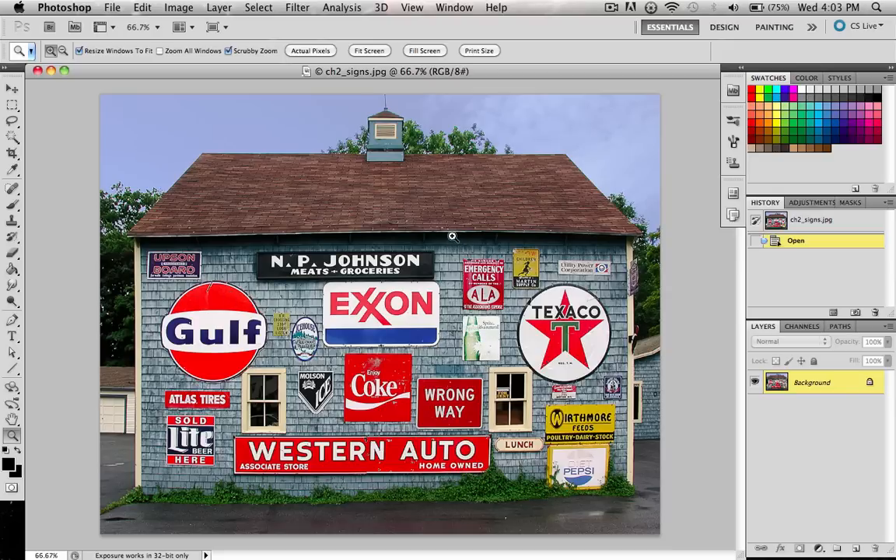
{"action": "left_click", "coordinate": [464, 261]}
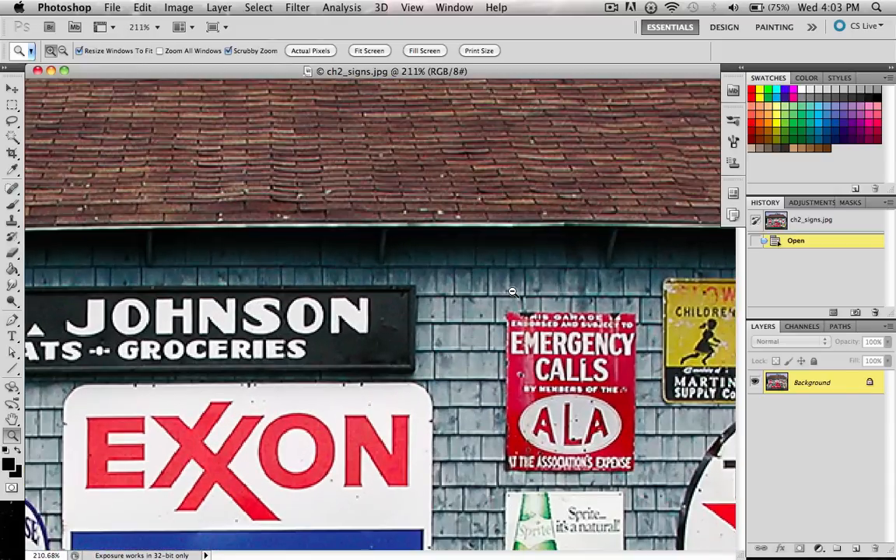
{"action": "left_click_drag", "start_coordinate": [439, 556], "coordinate": [491, 557]}
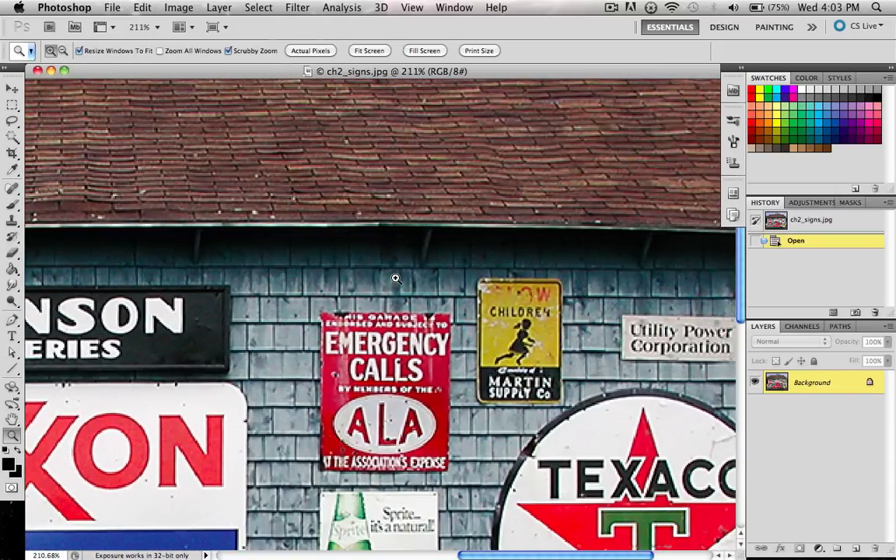
{"action": "key", "text": "super+minus"}
{"action": "key", "text": "super+minus"}
{"action": "key", "text": "super+minus"}
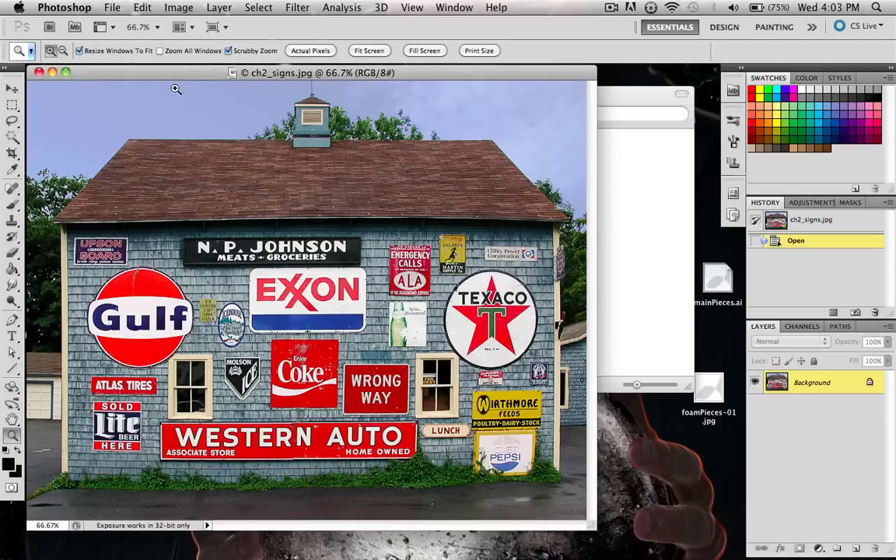
{"action": "left_click_drag", "start_coordinate": [261, 94], "coordinate": [342, 140]}
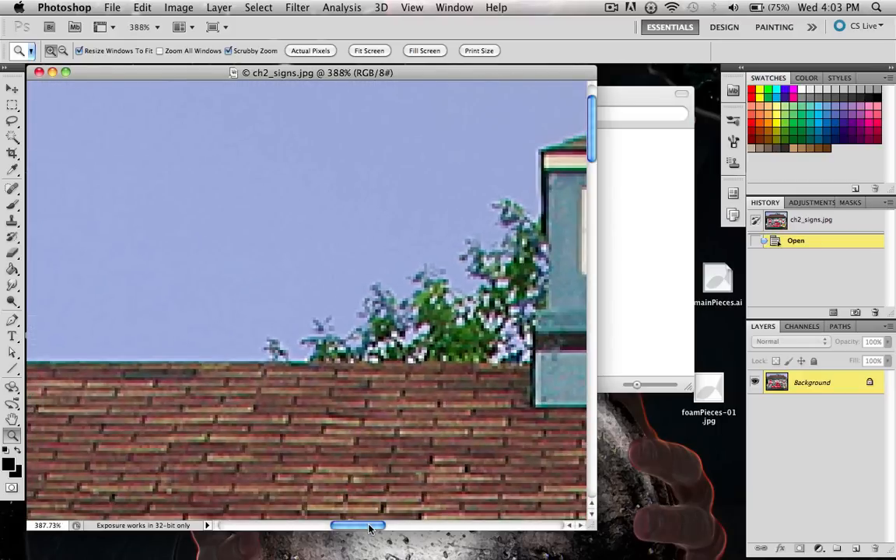
{"action": "left_click_drag", "start_coordinate": [367, 525], "coordinate": [423, 535]}
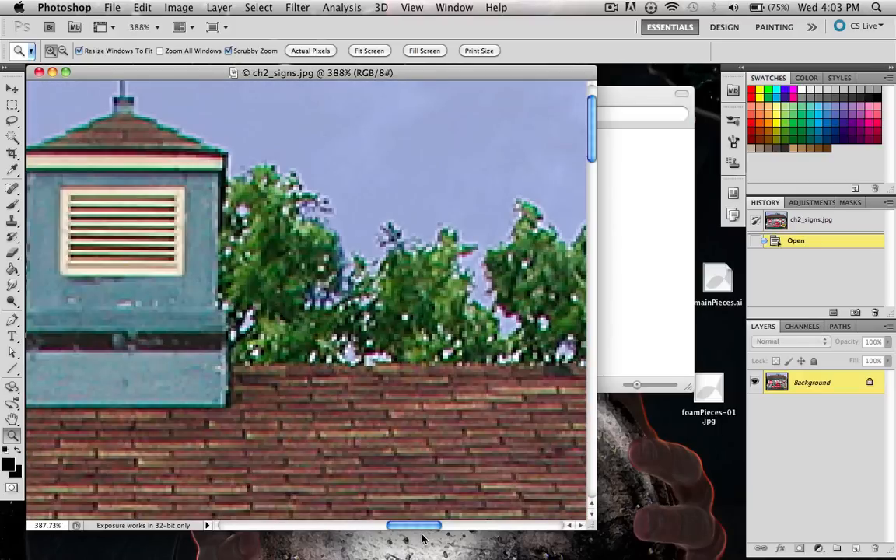
{"action": "key", "text": "super+minus"}
{"action": "key", "text": "super+minus"}
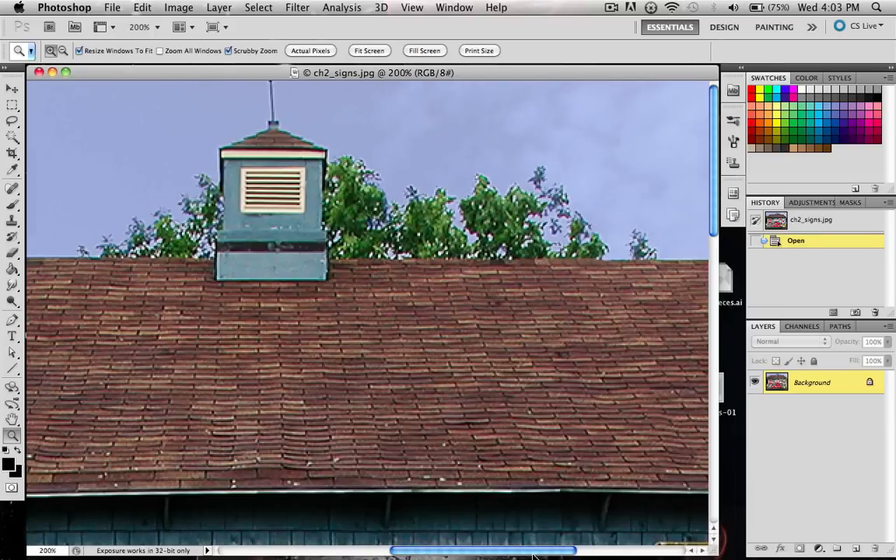
{"action": "left_click_drag", "start_coordinate": [717, 554], "coordinate": [738, 559]}
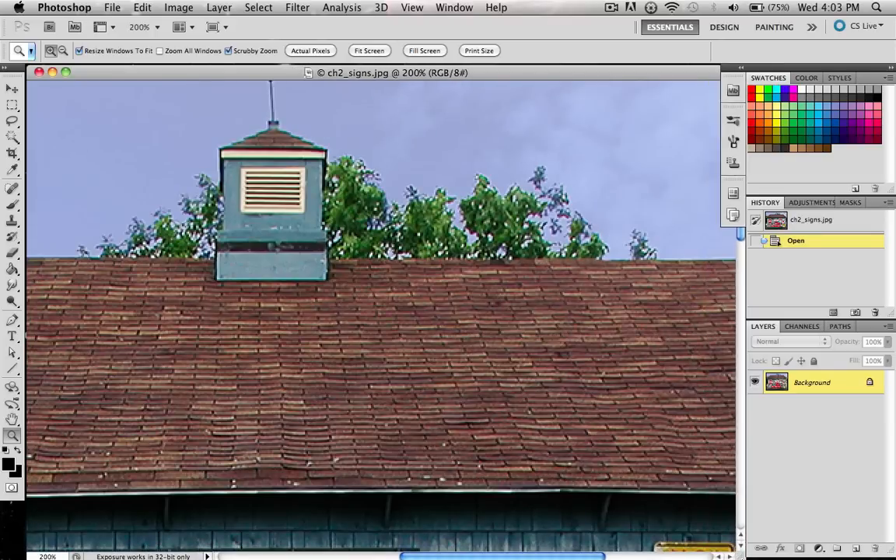
Choose the Clone Stamp tool and set its brush size to 60 px.
{"action": "left_click", "coordinate": [12, 220]}
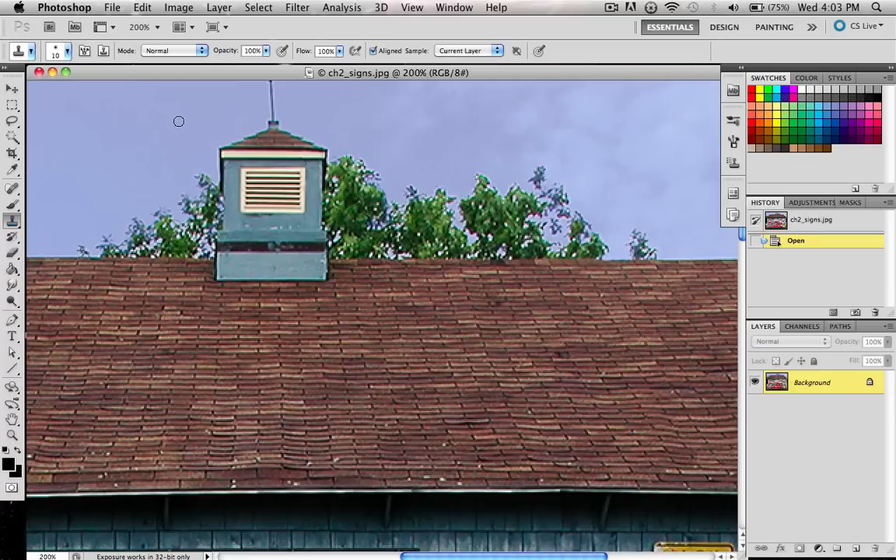
{"action": "key", "text": "bracketright"}
{"action": "key", "text": "bracketright"}
{"action": "key", "text": "bracketright"}
{"action": "key", "text": "bracketright"}
{"action": "key", "text": "bracketright"}
{"action": "key", "text": "bracketright"}
{"action": "key", "text": "bracketright"}
{"action": "key", "text": "bracketright"}
{"action": "key", "text": "bracketright"}
{"action": "key", "text": "bracketright"}
{"action": "key", "text": "bracketright"}
{"action": "key", "text": "bracketleft"}
{"action": "key", "text": "bracketleft"}
Try to clone the sky from left of the cupola over the trees on its right side, and undo the stroke.
{"action": "left_click", "coordinate": [108, 156], "text": "alt"}
{"action": "left_click", "coordinate": [91, 138], "text": "alt"}
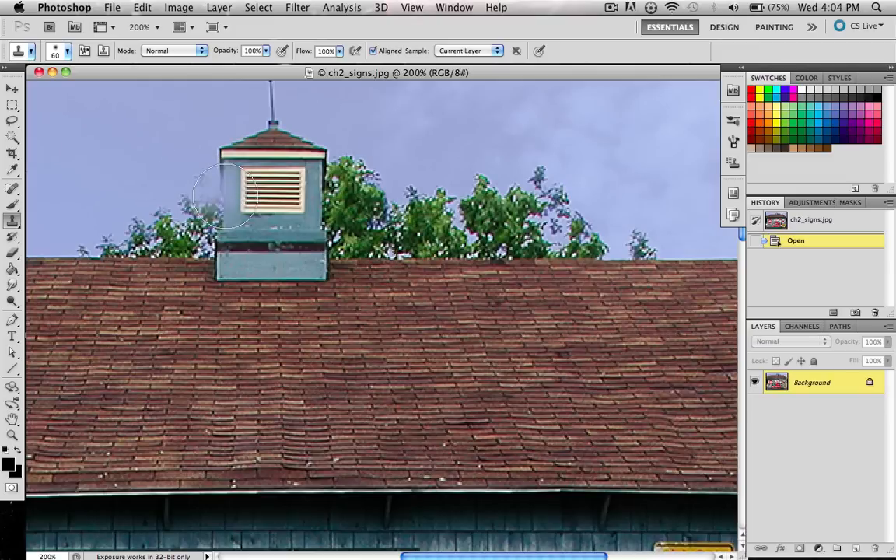
{"action": "left_click_drag", "start_coordinate": [204, 177], "coordinate": [257, 211]}
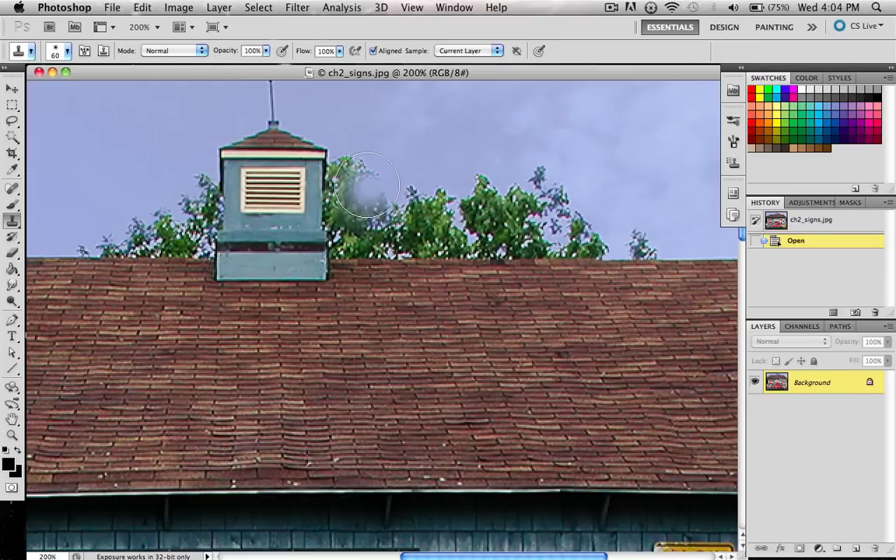
{"action": "mouse_move", "coordinate": [362, 184]}
{"action": "left_mouse_down"}
{"action": "mouse_move", "coordinate": [369, 193]}
{"action": "mouse_move", "coordinate": [392, 182]}
{"action": "mouse_move", "coordinate": [365, 177]}
{"action": "mouse_move", "coordinate": [393, 200]}
{"action": "mouse_move", "coordinate": [429, 201]}
{"action": "mouse_move", "coordinate": [362, 201]}
{"action": "mouse_move", "coordinate": [428, 202]}
{"action": "mouse_move", "coordinate": [381, 211]}
{"action": "mouse_move", "coordinate": [370, 234]}
{"action": "mouse_move", "coordinate": [406, 256]}
{"action": "mouse_move", "coordinate": [400, 273]}
{"action": "mouse_move", "coordinate": [420, 281]}
{"action": "mouse_move", "coordinate": [420, 294]}
{"action": "mouse_move", "coordinate": [406, 297]}
{"action": "mouse_move", "coordinate": [417, 312]}
{"action": "mouse_move", "coordinate": [385, 268]}
{"action": "mouse_move", "coordinate": [405, 233]}
{"action": "mouse_move", "coordinate": [437, 233]}
{"action": "left_mouse_up"}
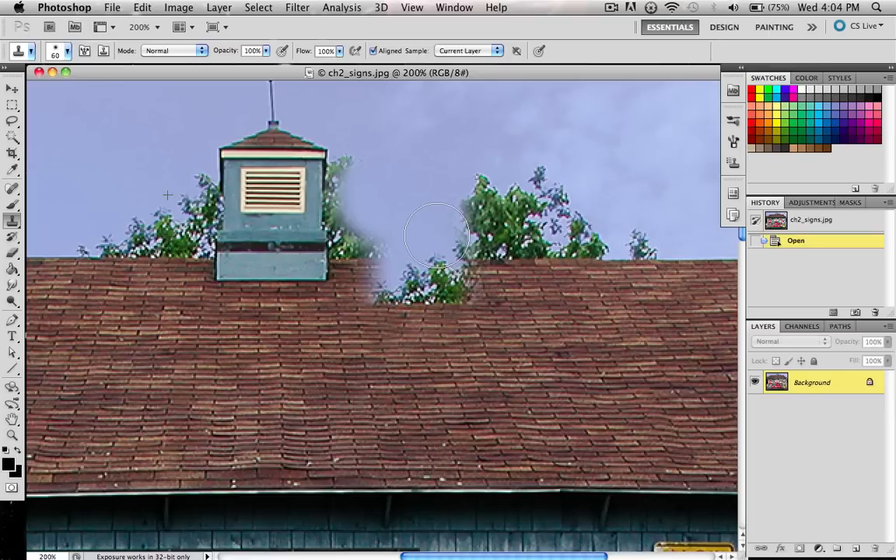
{"action": "left_click", "coordinate": [437, 233]}
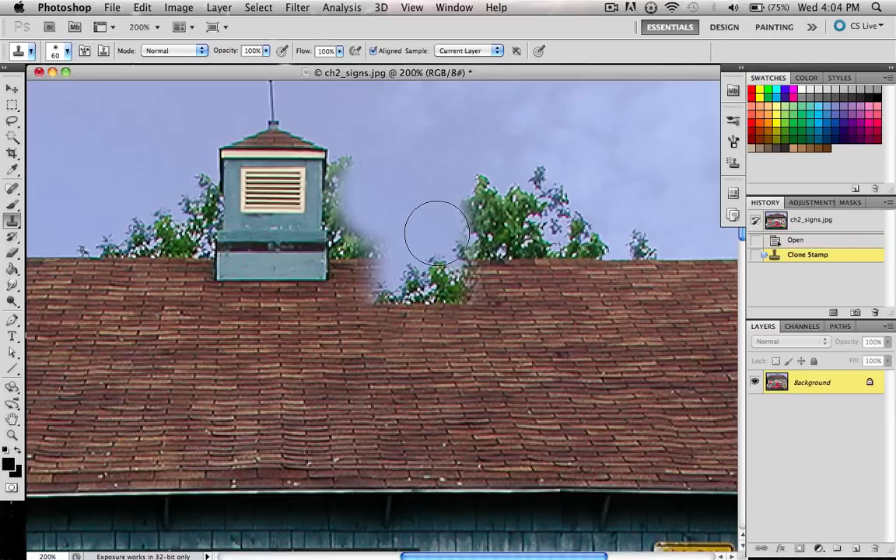
{"action": "key", "text": "super+z"}
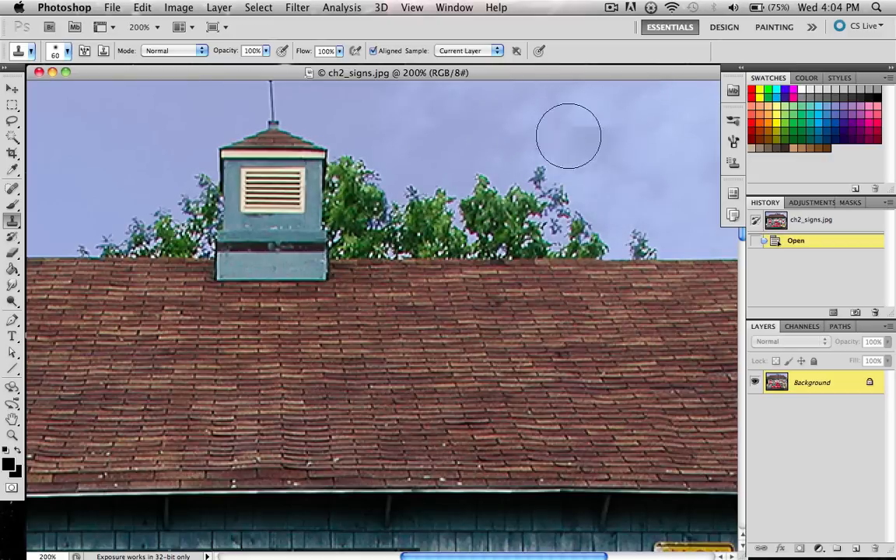
Clone the sky from just above the trees over the upper foliage to the right of the cupola.
{"action": "left_click", "coordinate": [516, 129], "text": "alt"}
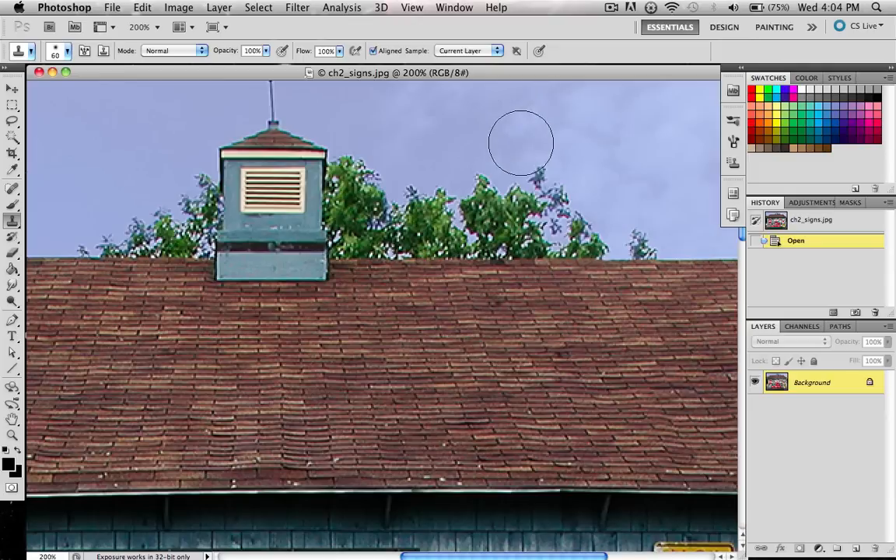
{"action": "mouse_move", "coordinate": [534, 162]}
{"action": "left_mouse_down"}
{"action": "mouse_move", "coordinate": [503, 194]}
{"action": "mouse_move", "coordinate": [423, 178]}
{"action": "mouse_move", "coordinate": [419, 195]}
{"action": "mouse_move", "coordinate": [444, 212]}
{"action": "mouse_move", "coordinate": [538, 206]}
{"action": "mouse_move", "coordinate": [532, 247]}
{"action": "mouse_move", "coordinate": [472, 222]}
{"action": "mouse_move", "coordinate": [529, 207]}
{"action": "mouse_move", "coordinate": [541, 182]}
{"action": "mouse_move", "coordinate": [524, 182]}
{"action": "mouse_move", "coordinate": [550, 177]}
{"action": "mouse_move", "coordinate": [549, 186]}
{"action": "mouse_move", "coordinate": [469, 188]}
{"action": "left_mouse_up"}
{"action": "mouse_move", "coordinate": [451, 189]}
{"action": "left_mouse_down"}
{"action": "mouse_move", "coordinate": [436, 186]}
{"action": "mouse_move", "coordinate": [574, 204]}
{"action": "mouse_move", "coordinate": [528, 199]}
{"action": "left_mouse_up"}
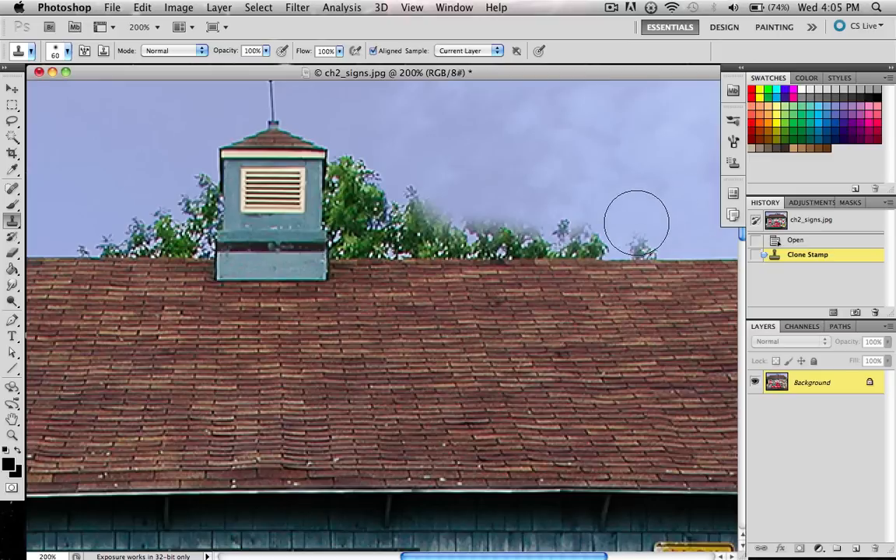
{"action": "mouse_move", "coordinate": [633, 223]}
{"action": "left_mouse_down"}
{"action": "mouse_move", "coordinate": [658, 218]}
{"action": "mouse_move", "coordinate": [636, 231]}
{"action": "mouse_move", "coordinate": [617, 224]}
{"action": "mouse_move", "coordinate": [636, 230]}
{"action": "left_mouse_up"}
{"action": "key", "text": "super+z"}
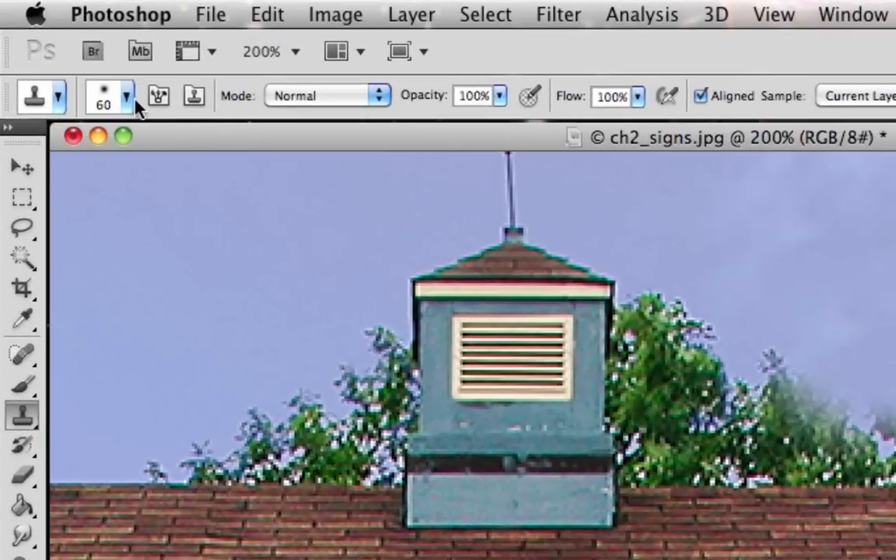
Increase the hardness of the Clone Stamp brush.
{"action": "left_click", "coordinate": [69, 51]}
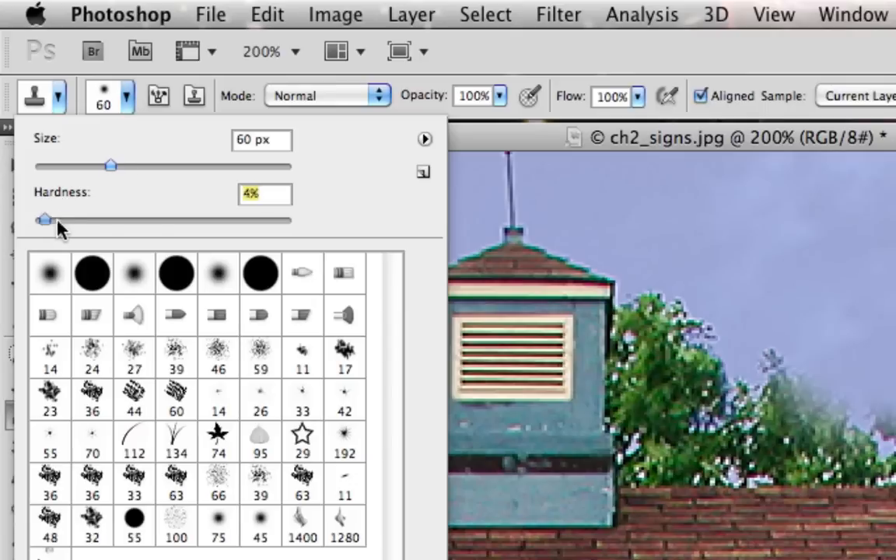
{"action": "left_click_drag", "start_coordinate": [57, 221], "coordinate": [206, 235]}
{"action": "left_click", "coordinate": [133, 91]}
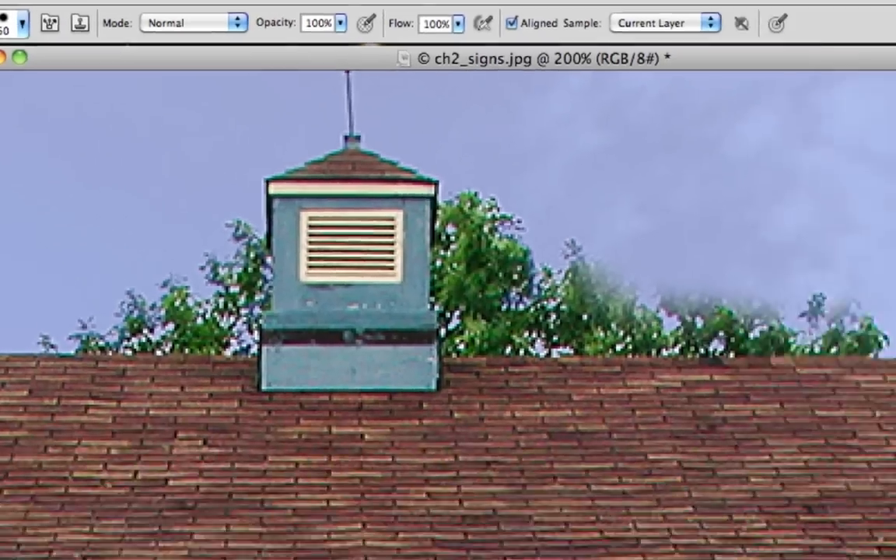
Clone bright sky over the rightmost trees along the roof ridge, sampling from the clear sky beside them.
{"action": "mouse_move", "coordinate": [778, 226]}
{"action": "left_mouse_down"}
{"action": "mouse_move", "coordinate": [749, 229]}
{"action": "mouse_move", "coordinate": [811, 226]}
{"action": "mouse_move", "coordinate": [767, 225]}
{"action": "mouse_move", "coordinate": [804, 205]}
{"action": "mouse_move", "coordinate": [791, 222]}
{"action": "mouse_move", "coordinate": [656, 212]}
{"action": "left_mouse_up"}
{"action": "key", "text": "super+z"}
{"action": "left_click", "coordinate": [787, 221]}
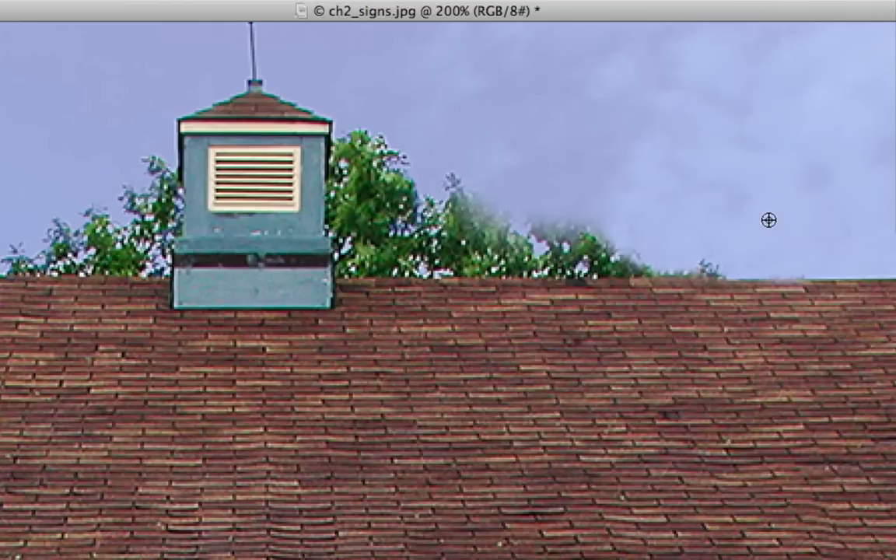
{"action": "left_click", "coordinate": [711, 240]}
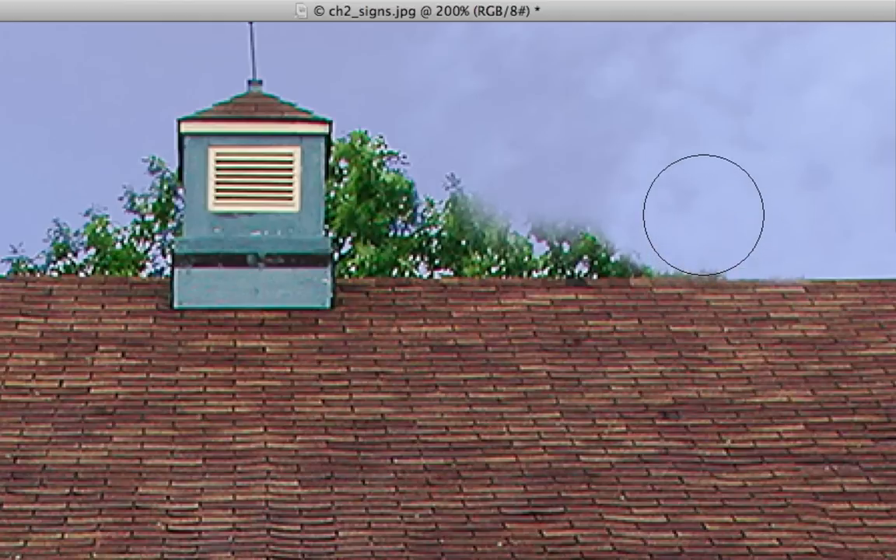
{"action": "mouse_move", "coordinate": [702, 216]}
{"action": "left_mouse_down"}
{"action": "mouse_move", "coordinate": [711, 221]}
{"action": "mouse_move", "coordinate": [567, 198]}
{"action": "left_mouse_up"}
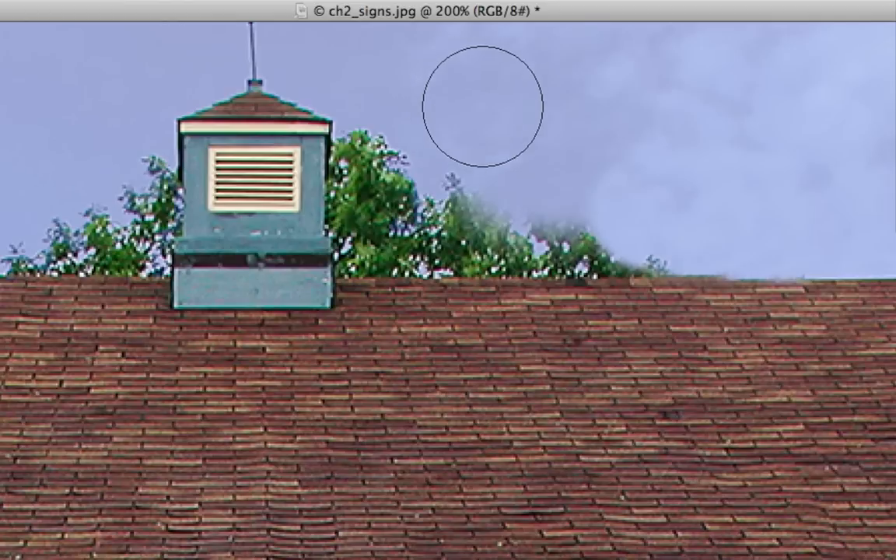
Try stamping bright sky patches repeatedly across the darker sky above the trees and over the cupola roof, and undo the stamps.
{"action": "mouse_move", "coordinate": [479, 241]}
{"action": "left_mouse_down"}
{"action": "mouse_move", "coordinate": [457, 216]}
{"action": "mouse_move", "coordinate": [479, 156]}
{"action": "mouse_move", "coordinate": [470, 144]}
{"action": "mouse_move", "coordinate": [408, 133]}
{"action": "mouse_move", "coordinate": [460, 115]}
{"action": "left_mouse_up"}
{"action": "key", "text": "ctrl+z"}
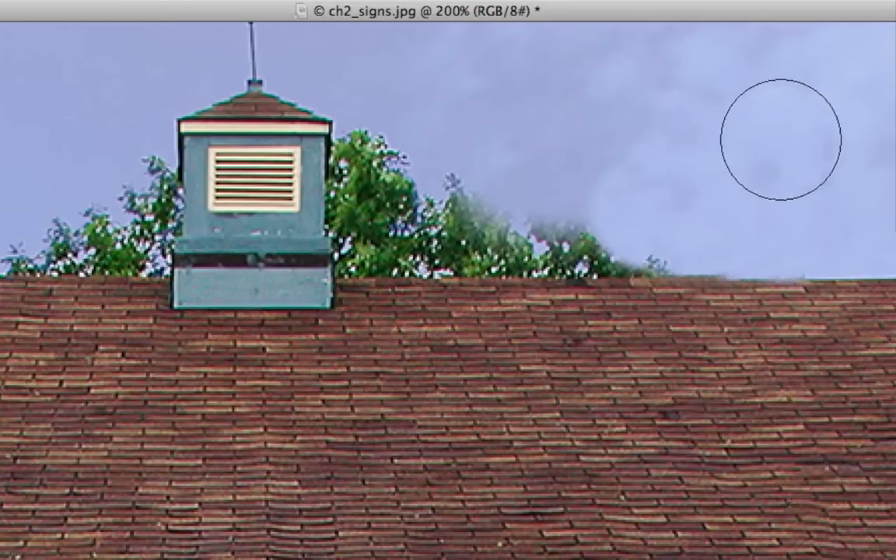
{"action": "mouse_move", "coordinate": [587, 88]}
{"action": "left_mouse_down"}
{"action": "mouse_move", "coordinate": [636, 123]}
{"action": "mouse_move", "coordinate": [587, 110]}
{"action": "left_mouse_up"}
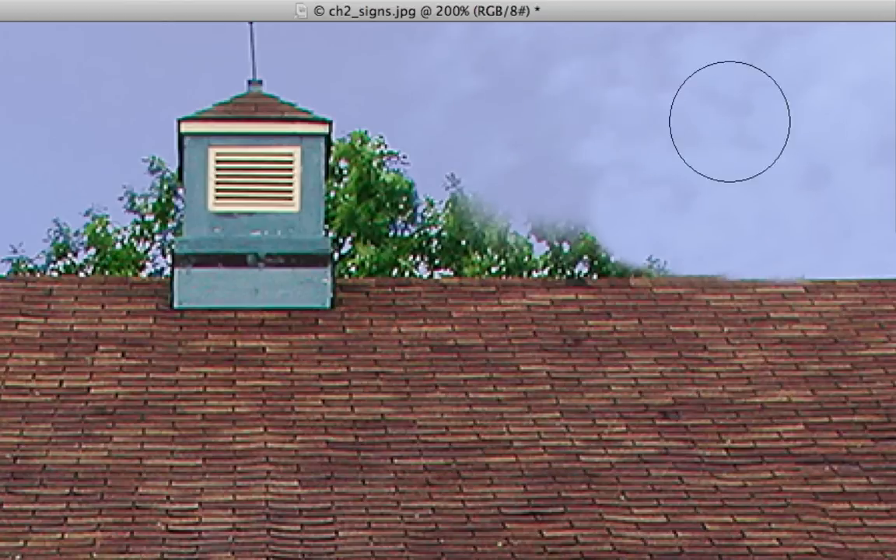
{"action": "left_click", "coordinate": [740, 110], "text": "alt"}
{"action": "left_click", "coordinate": [589, 114]}
{"action": "left_click", "coordinate": [740, 114], "text": "alt"}
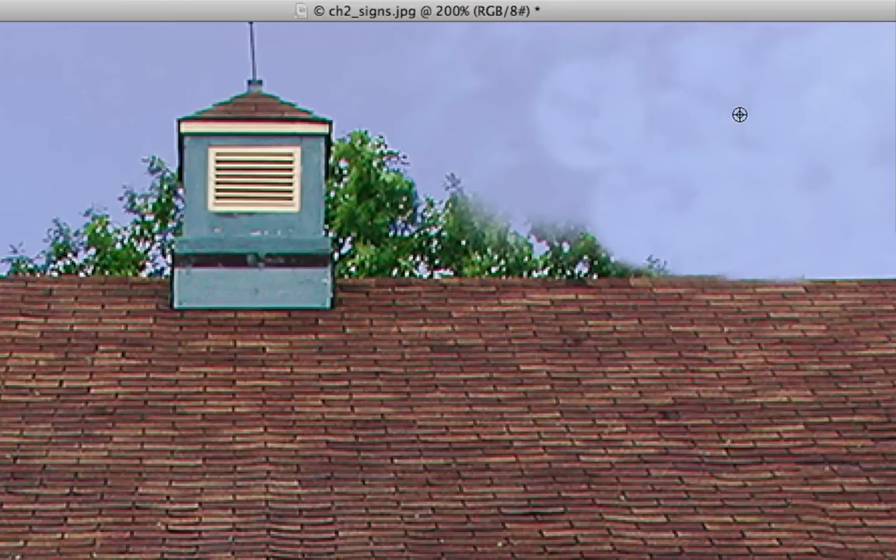
{"action": "left_click_drag", "start_coordinate": [513, 107], "coordinate": [499, 109]}
{"action": "left_click", "coordinate": [739, 112], "text": "alt"}
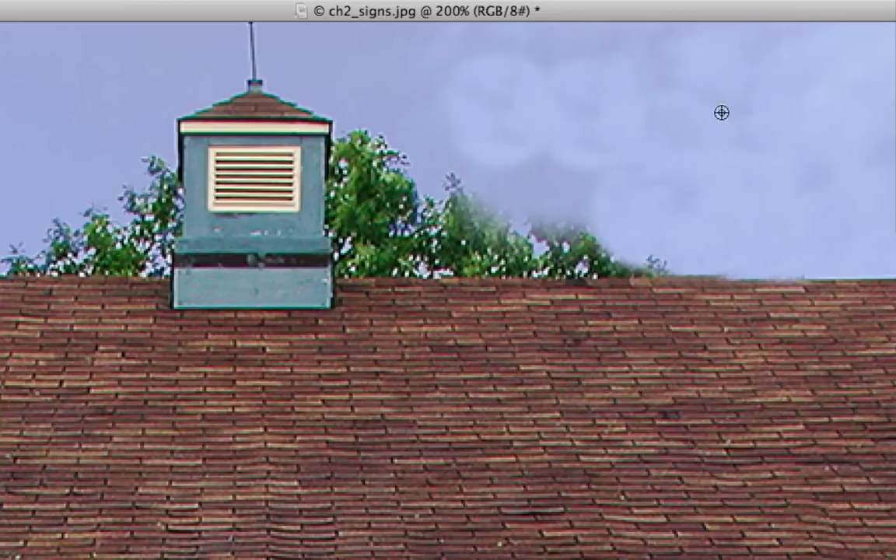
{"action": "left_click", "coordinate": [717, 105], "text": "alt"}
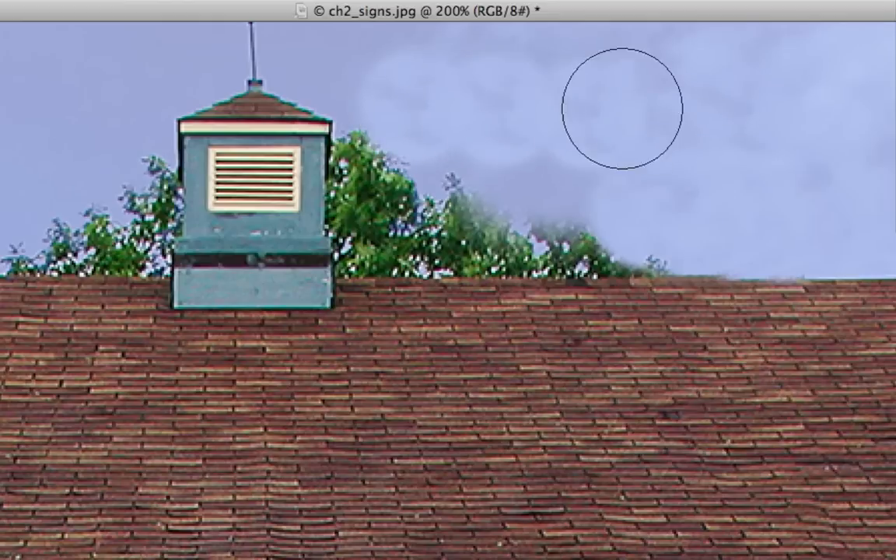
{"action": "left_click", "coordinate": [318, 98]}
{"action": "left_click_drag", "start_coordinate": [318, 97], "coordinate": [310, 98]}
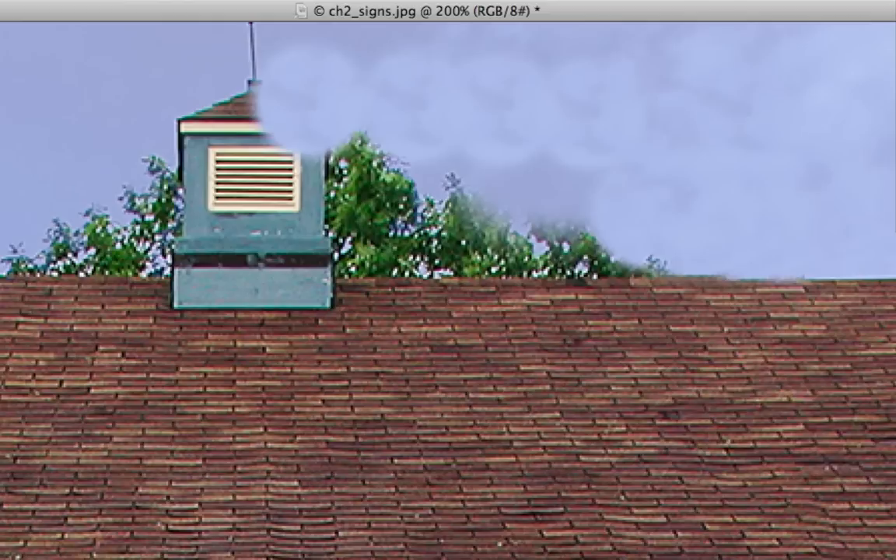
{"action": "key", "text": "alt+super+z"}
{"action": "key", "text": "alt+super+z"}
{"action": "key", "text": "alt+super+z"}
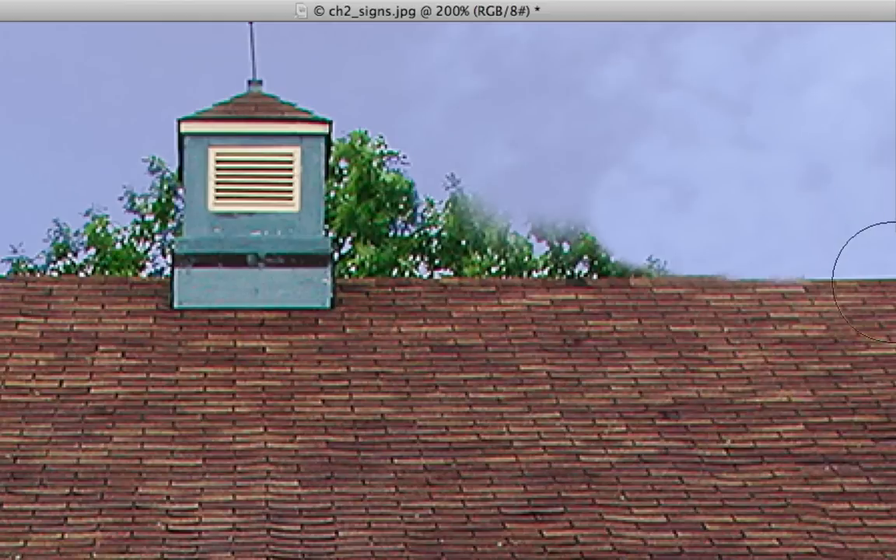
{"action": "left_click", "coordinate": [673, 311]}
{"action": "key", "text": "alt+super+z"}
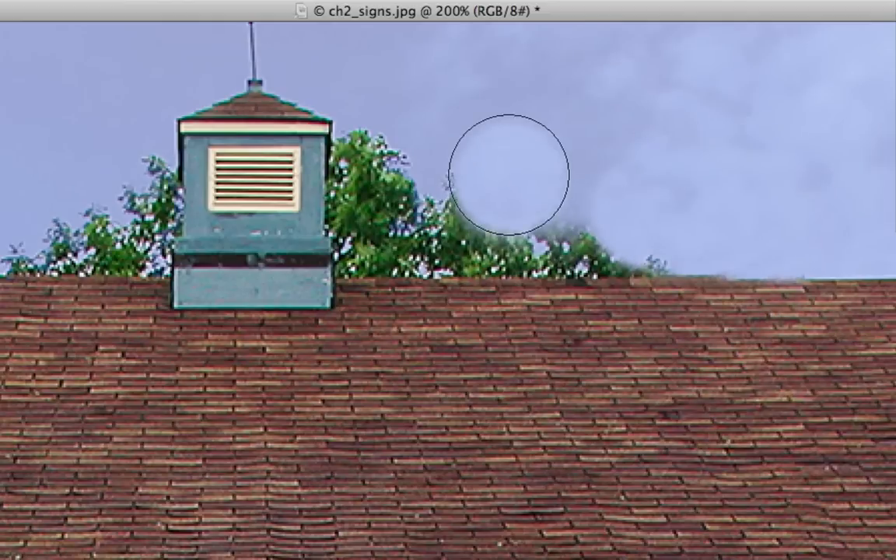
Clone clear sky over the trees between the cupola and the foliage farther right, down to the roof ridge, resampling as needed.
{"action": "left_click", "coordinate": [528, 129], "text": "alt"}
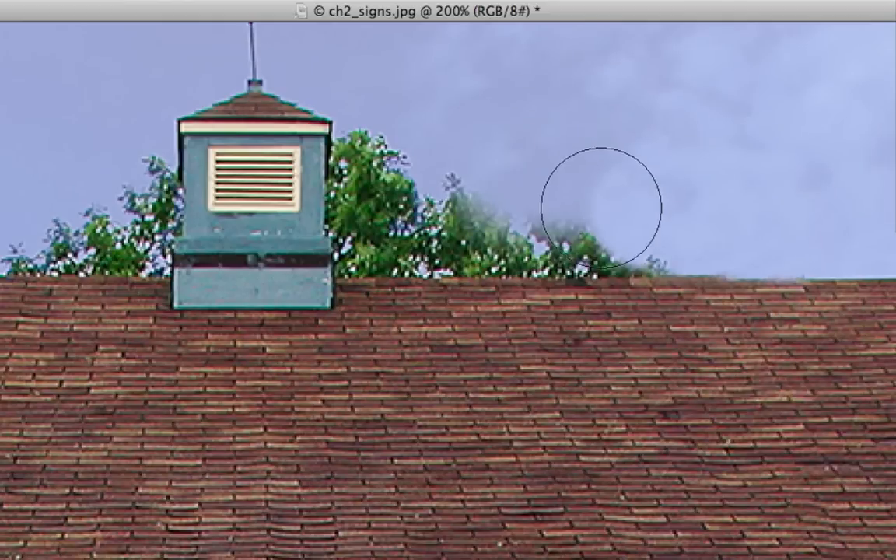
{"action": "mouse_move", "coordinate": [599, 206]}
{"action": "left_mouse_down"}
{"action": "mouse_move", "coordinate": [562, 217]}
{"action": "mouse_move", "coordinate": [429, 204]}
{"action": "left_mouse_up"}
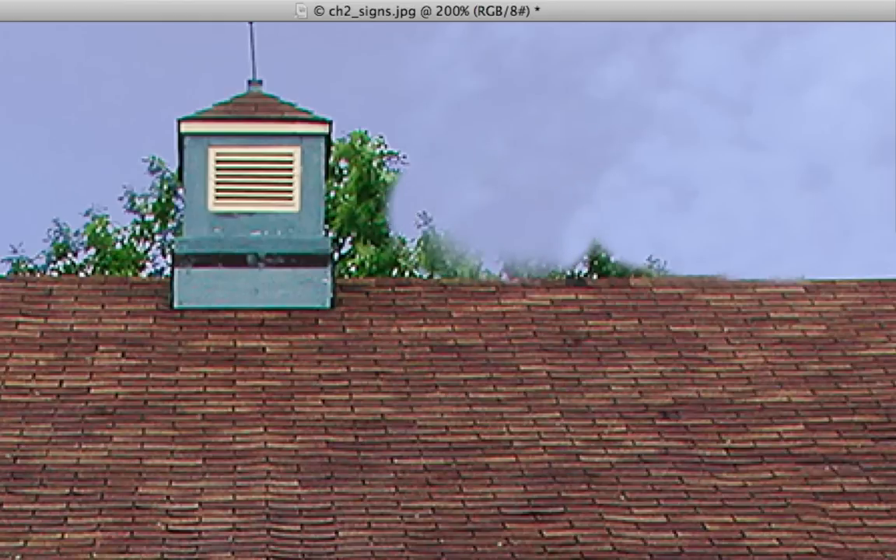
{"action": "left_click", "coordinate": [367, 78], "text": "alt"}
{"action": "left_click", "coordinate": [396, 154]}
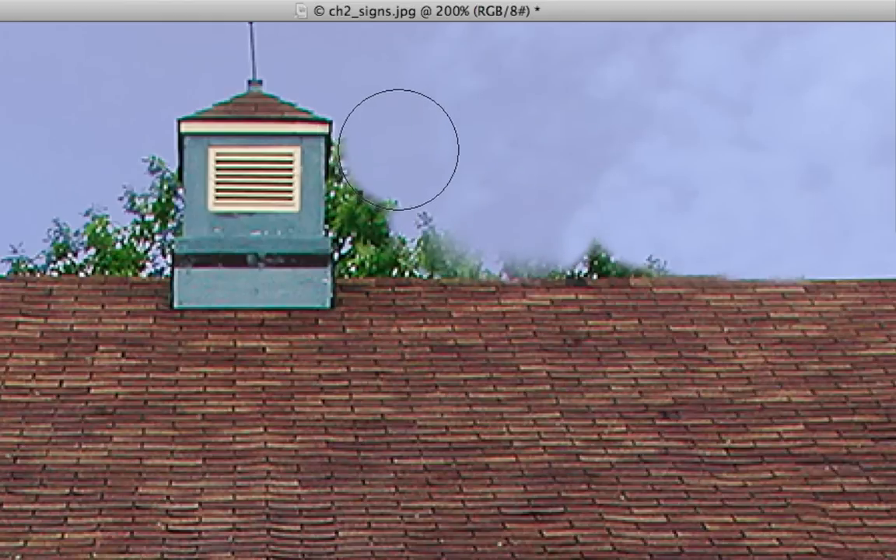
{"action": "mouse_move", "coordinate": [397, 165]}
{"action": "left_mouse_down"}
{"action": "mouse_move", "coordinate": [392, 200]}
{"action": "mouse_move", "coordinate": [377, 193]}
{"action": "mouse_move", "coordinate": [369, 206]}
{"action": "mouse_move", "coordinate": [395, 208]}
{"action": "mouse_move", "coordinate": [388, 217]}
{"action": "mouse_move", "coordinate": [387, 205]}
{"action": "mouse_move", "coordinate": [387, 223]}
{"action": "mouse_move", "coordinate": [392, 215]}
{"action": "mouse_move", "coordinate": [440, 227]}
{"action": "mouse_move", "coordinate": [471, 217]}
{"action": "left_mouse_up"}
{"action": "left_click", "coordinate": [435, 161], "text": "alt"}
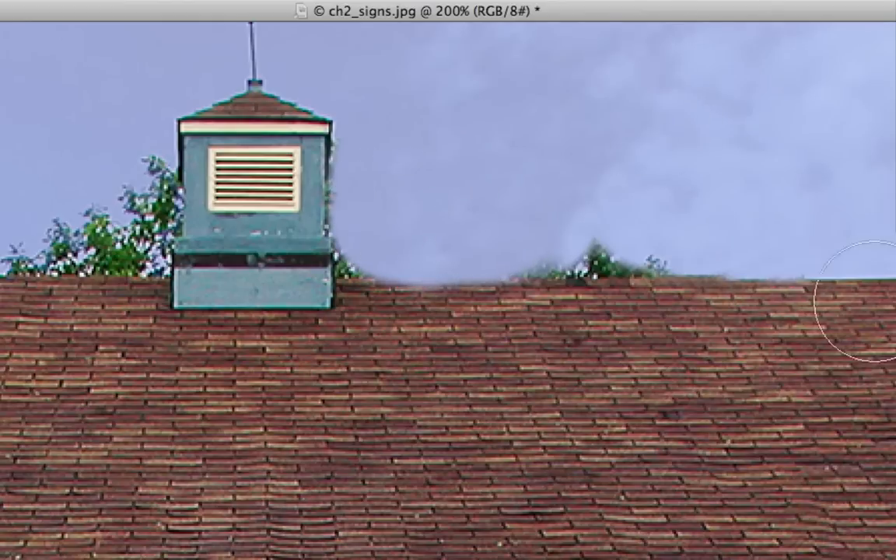
Set the Clone Stamp opacity to 34% and blend darker sky into the bright sky above the trees, undoing any stray stamps.
{"action": "left_click", "coordinate": [500, 137], "text": "alt"}
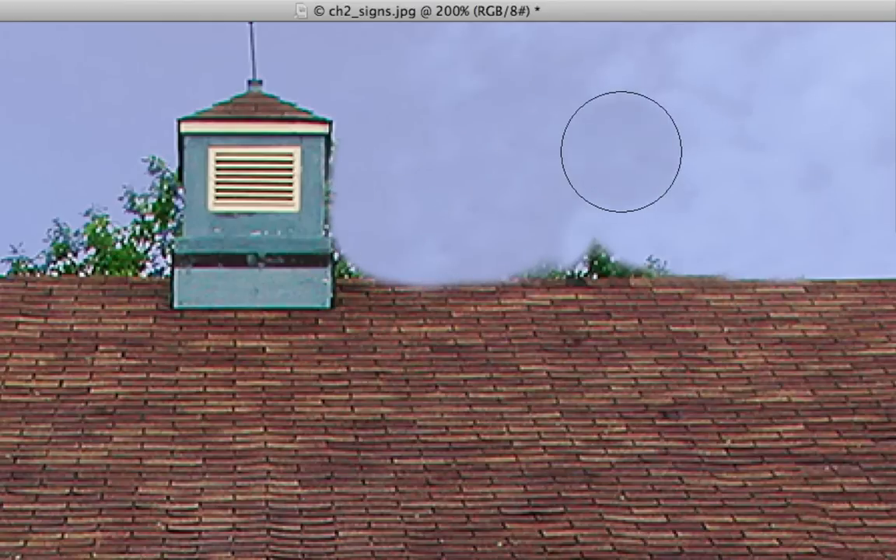
{"action": "left_click", "coordinate": [748, 163]}
{"action": "key", "text": "super+z"}
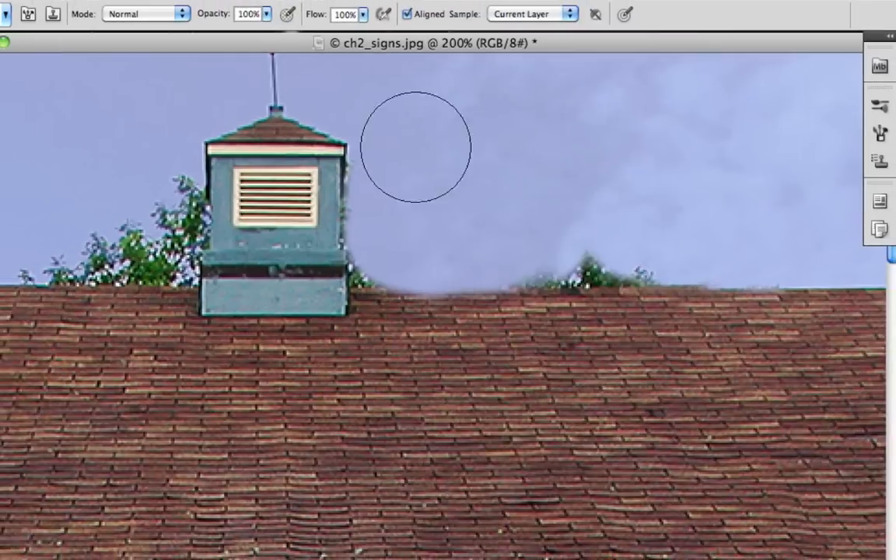
{"action": "left_click", "coordinate": [265, 14]}
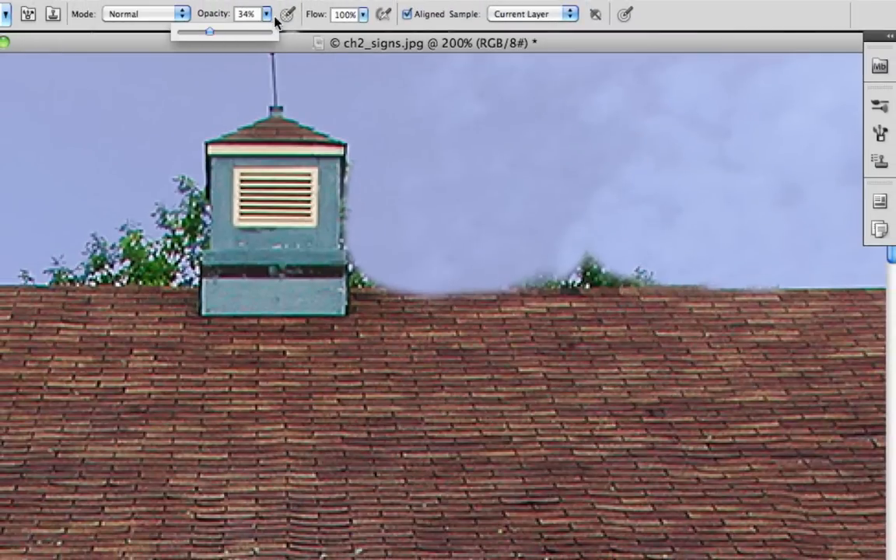
{"action": "left_click", "coordinate": [605, 173]}
{"action": "mouse_move", "coordinate": [634, 180]}
{"action": "left_mouse_down"}
{"action": "mouse_move", "coordinate": [564, 203]}
{"action": "mouse_move", "coordinate": [566, 217]}
{"action": "mouse_move", "coordinate": [603, 123]}
{"action": "mouse_move", "coordinate": [657, 164]}
{"action": "left_mouse_up"}
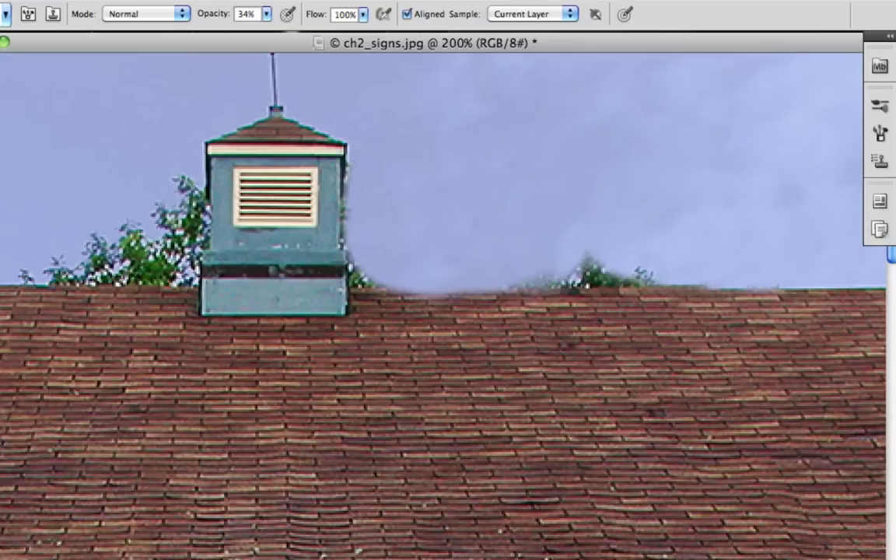
{"action": "left_click", "coordinate": [611, 315]}
{"action": "key", "text": "super+z"}
Show the whole barn roof at 66.7% zoom and enlarge the image window around it.
{"action": "key", "text": "super+minus"}
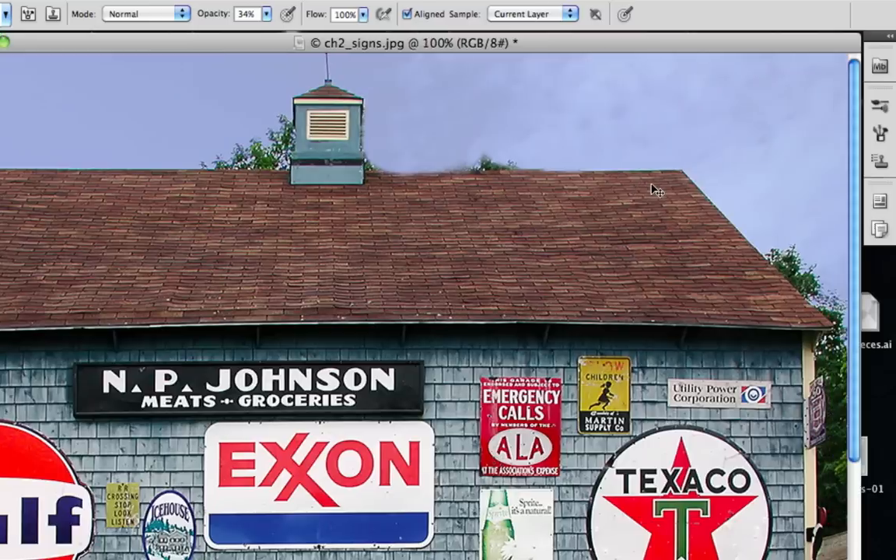
{"action": "key", "text": "super+minus"}
{"action": "key", "text": "super+minus"}
{"action": "key", "text": "super+plus"}
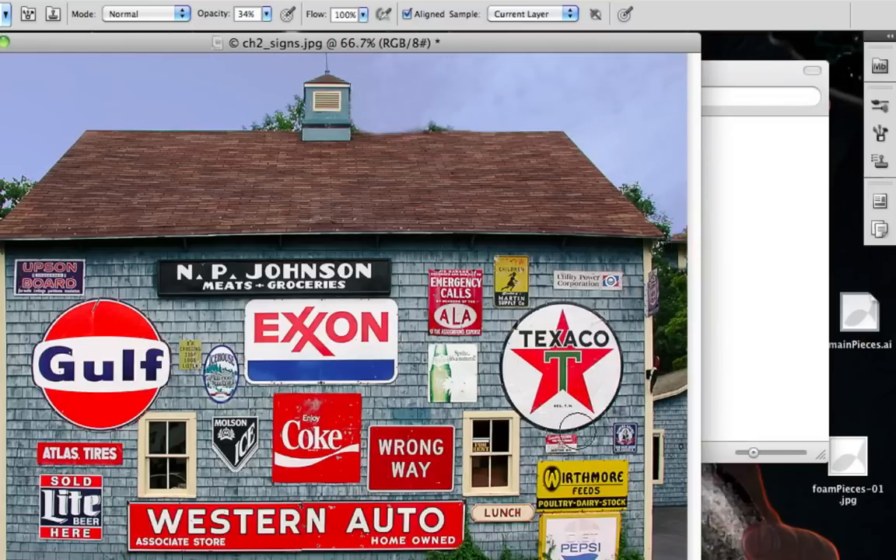
{"action": "left_click_drag", "start_coordinate": [695, 556], "coordinate": [881, 558]}
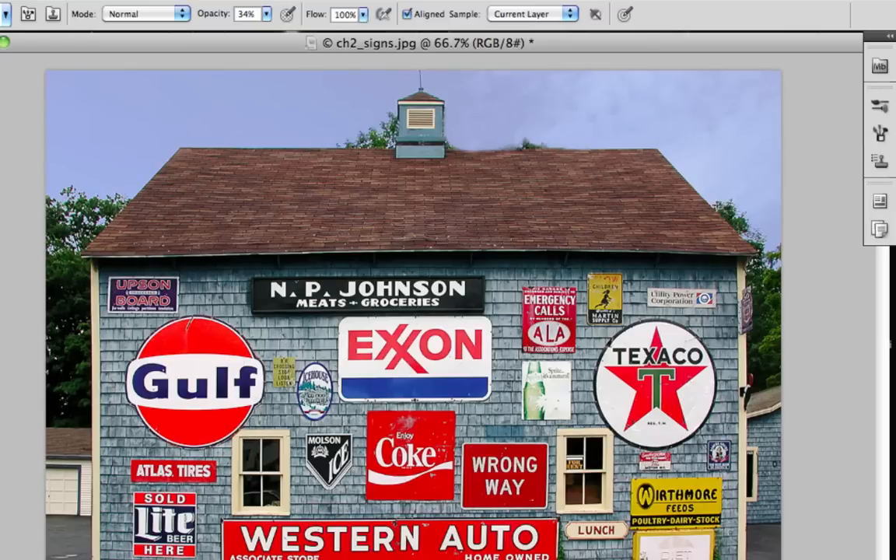
Zoom in on the shingles around the Emergency Calls sign and open the brush settings of the Clone Stamp tool.
{"action": "key", "text": "z"}
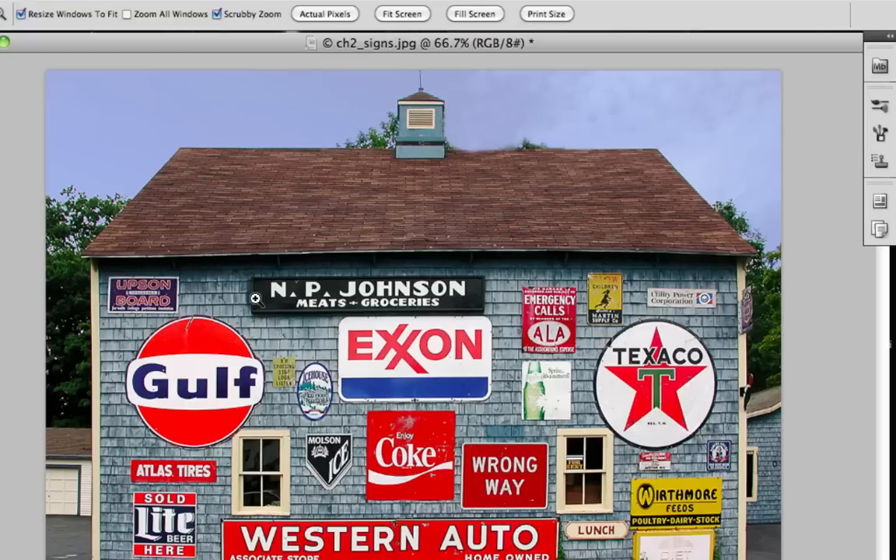
{"action": "left_click_drag", "start_coordinate": [528, 296], "coordinate": [575, 385]}
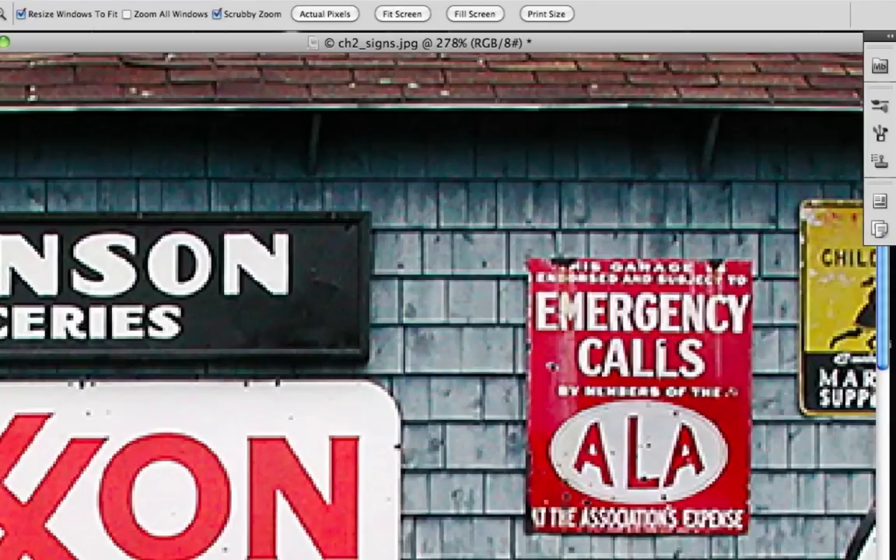
{"action": "scroll", "coordinate": [436, 306], "scroll_direction": "right", "scroll_amount": 4}
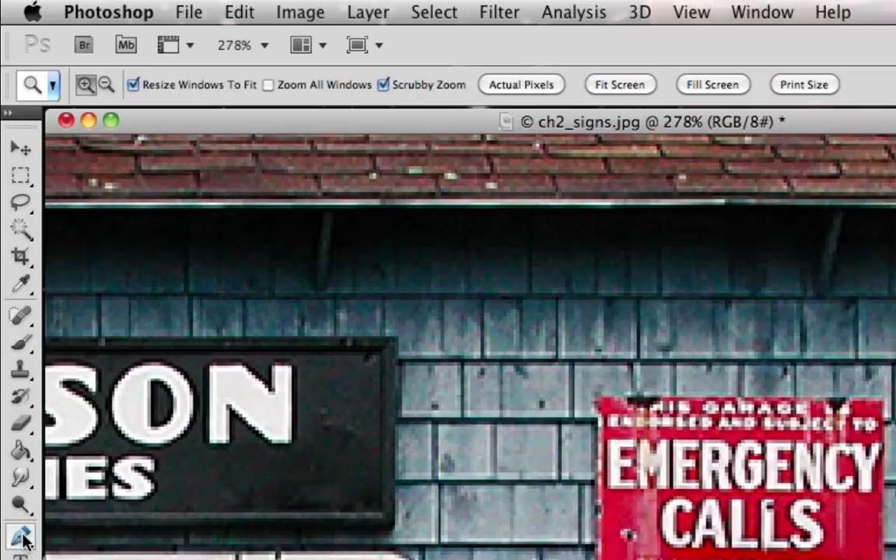
{"action": "left_click", "coordinate": [21, 369]}
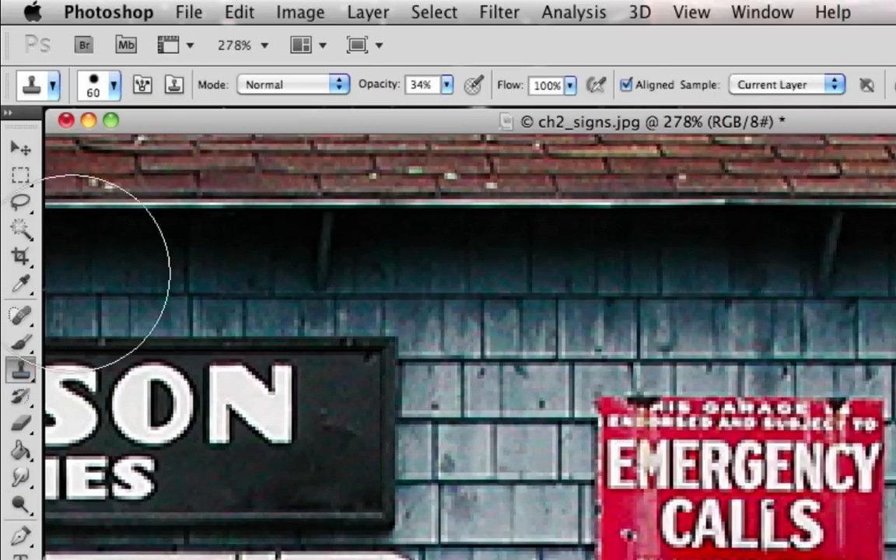
{"action": "left_click", "coordinate": [115, 87]}
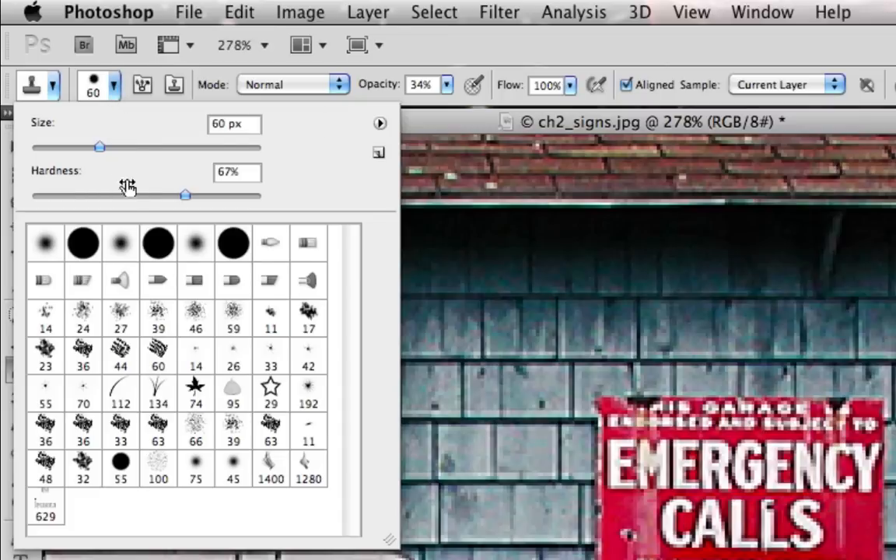
{"action": "left_click", "coordinate": [379, 125]}
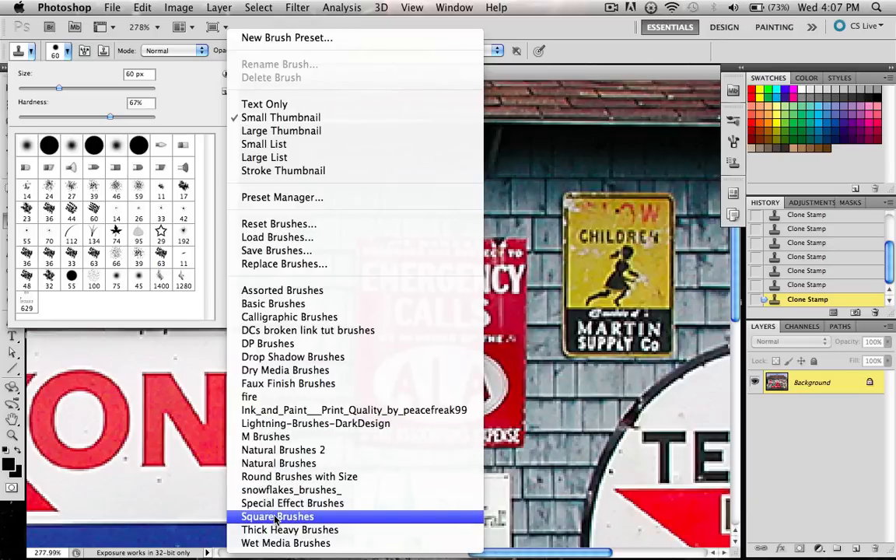
{"action": "left_click", "coordinate": [313, 237]}
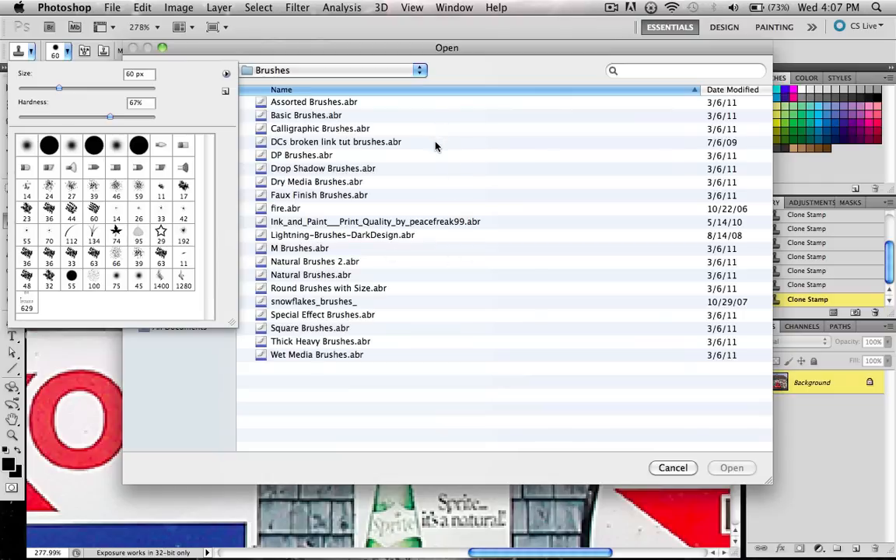
{"action": "left_click", "coordinate": [333, 330]}
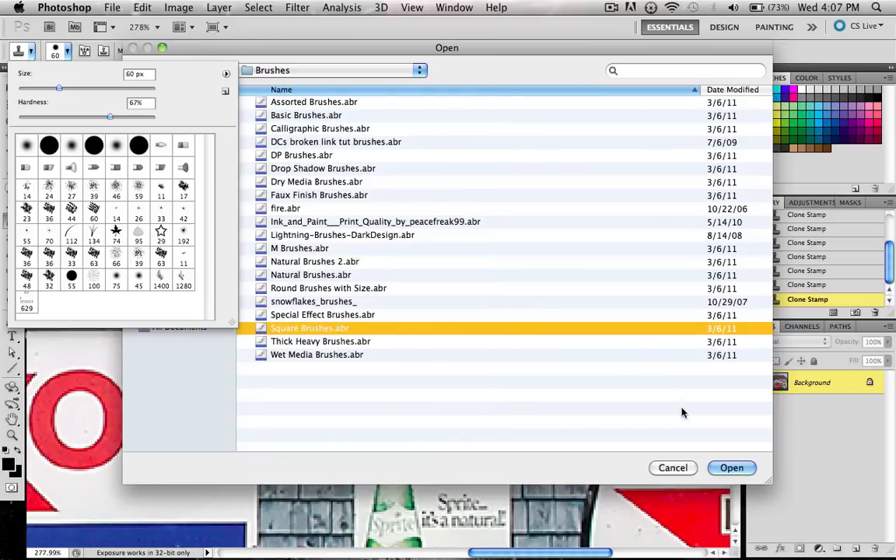
{"action": "left_click", "coordinate": [673, 469]}
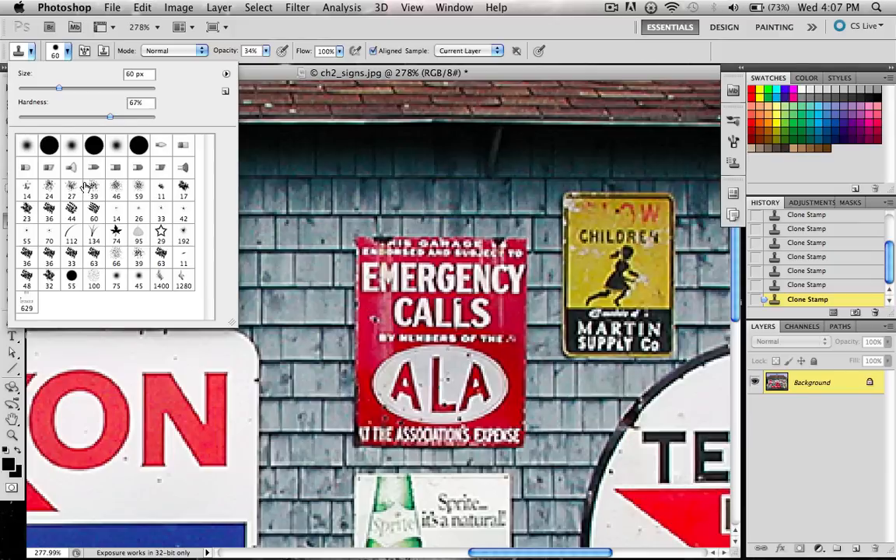
Replace the current brushes with the Square Brushes set and choose the 24 px square brush.
{"action": "left_click", "coordinate": [227, 75]}
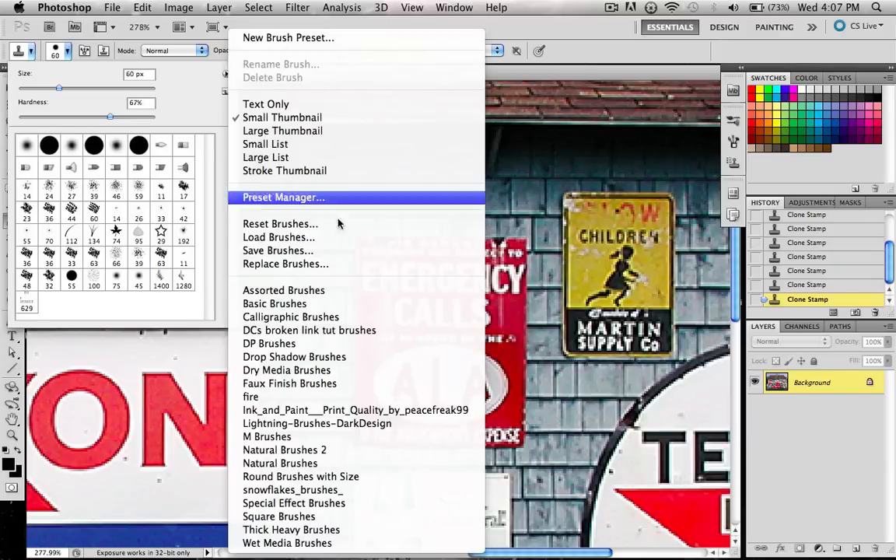
{"action": "left_click", "coordinate": [330, 515]}
{"action": "left_click", "coordinate": [571, 213]}
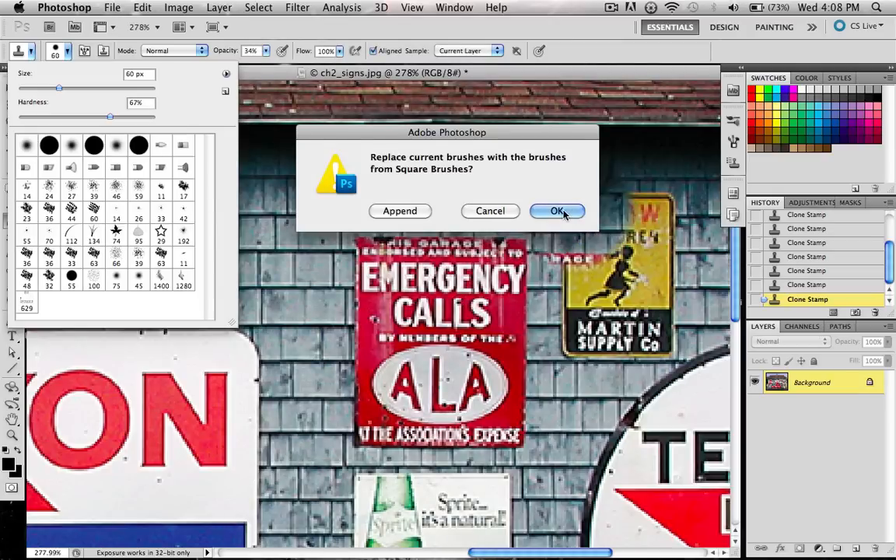
{"action": "left_click", "coordinate": [48, 188]}
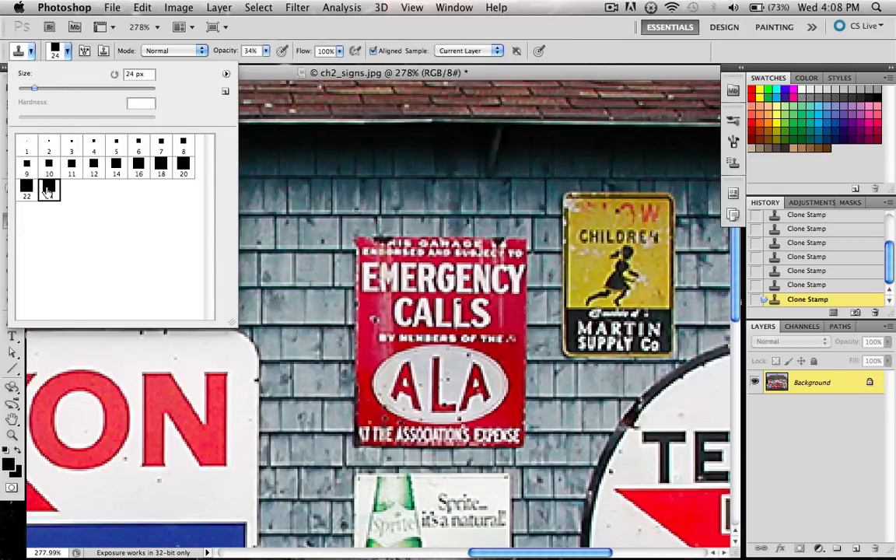
{"action": "left_click", "coordinate": [65, 55]}
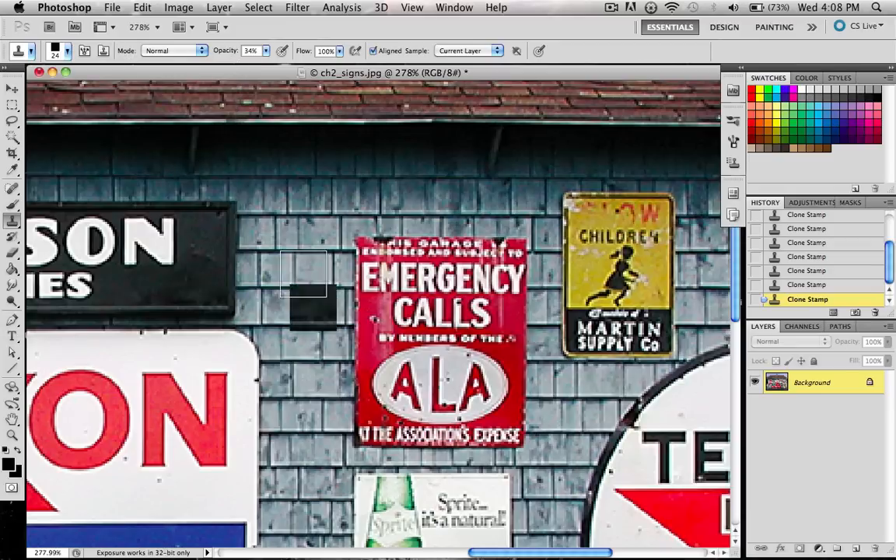
Reduce the square brush's size and clone a sampled shingle onto the wall between the black sign and the Emergency Calls sign.
{"action": "key", "text": "bracketleft"}
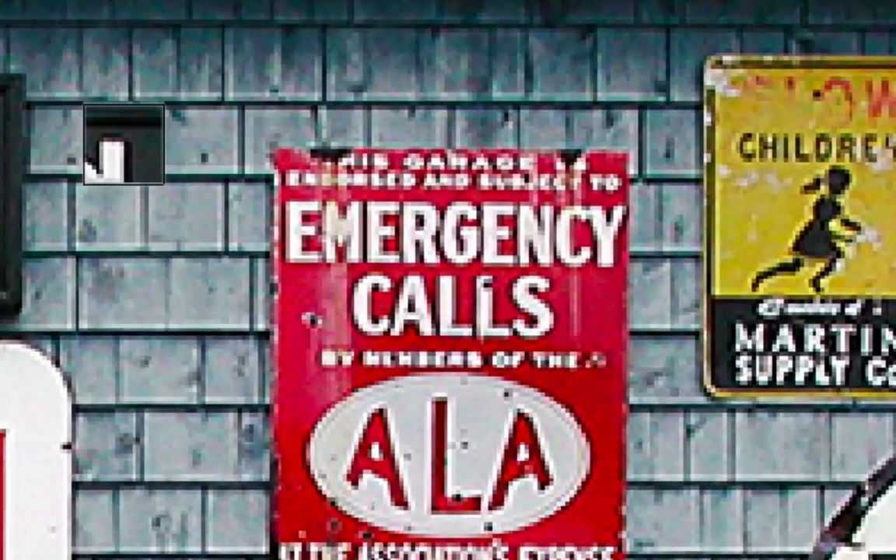
{"action": "left_click", "coordinate": [124, 145], "text": "alt"}
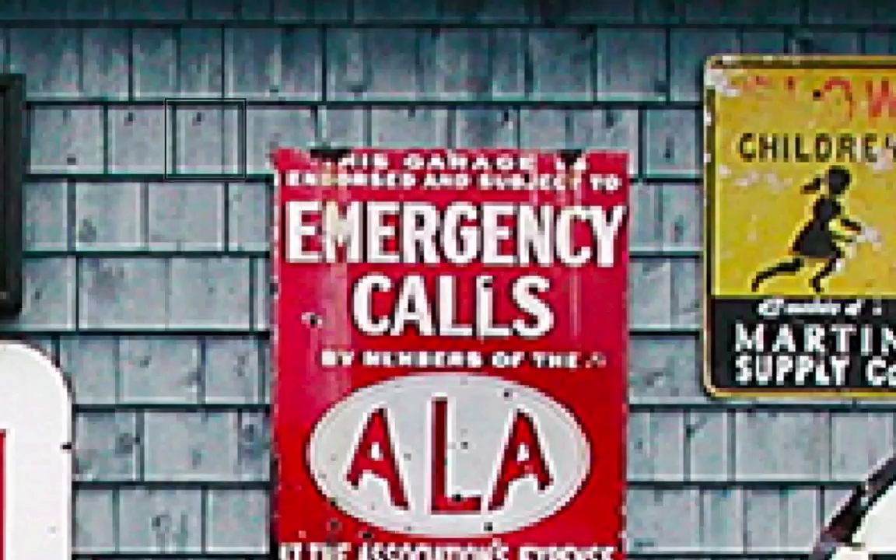
{"action": "left_click", "coordinate": [206, 147]}
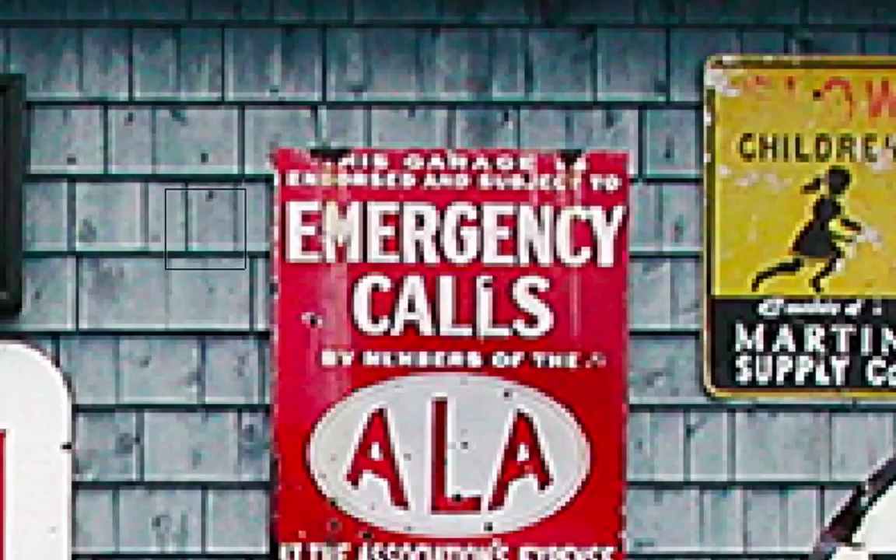